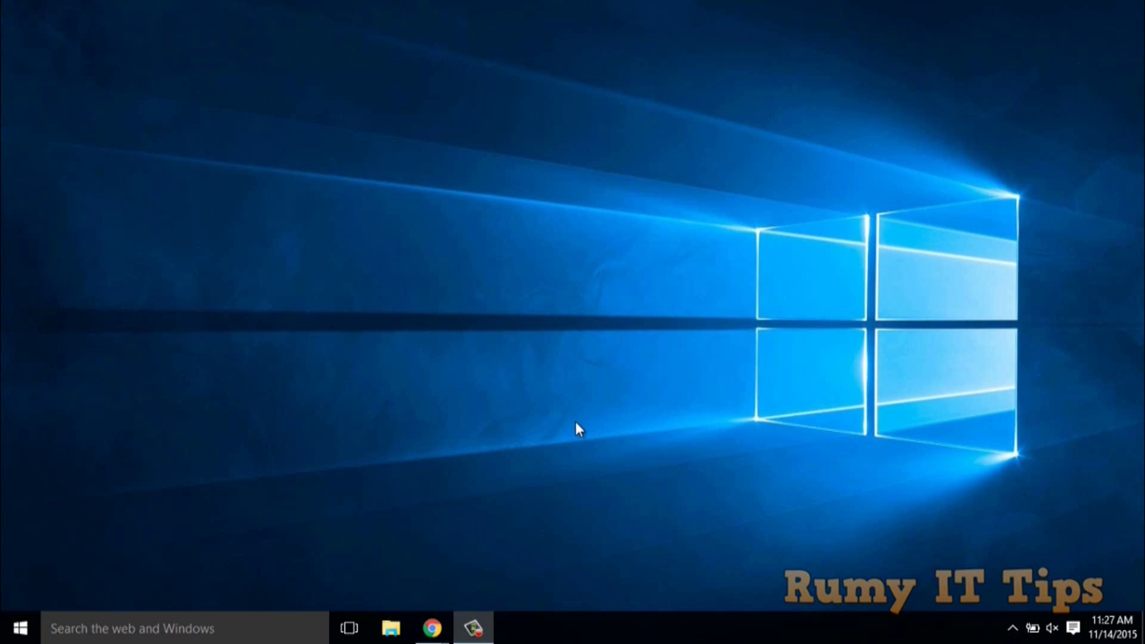
- Check the size of the Windows.old folder on WINDOWS (C:) in its Properties dialog
left_click(396, 628)
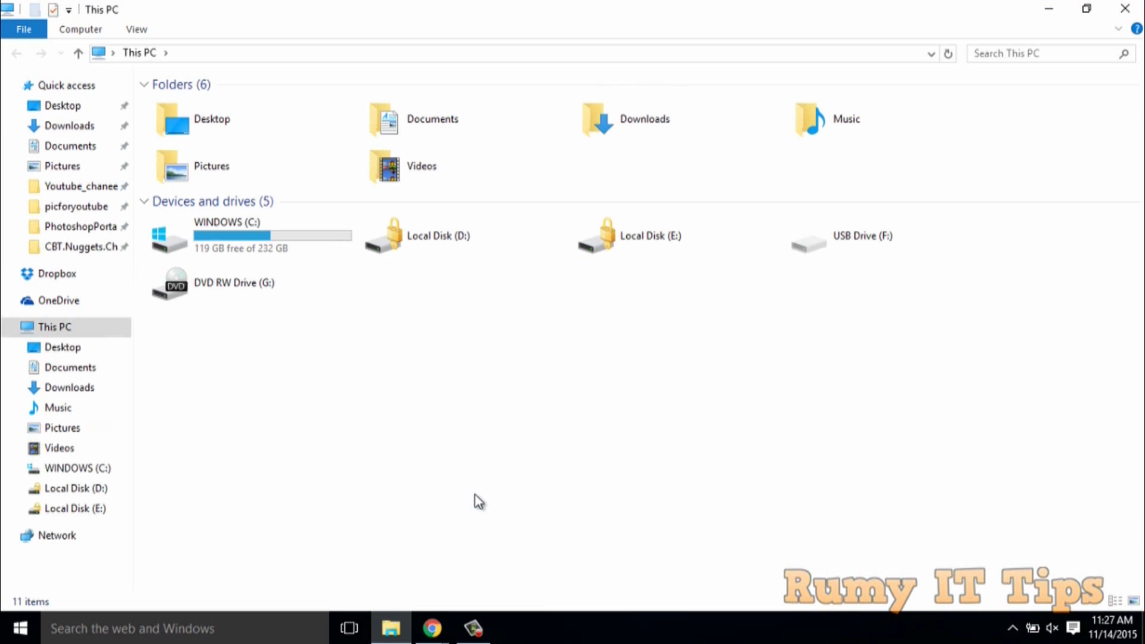
double_click(299, 230)
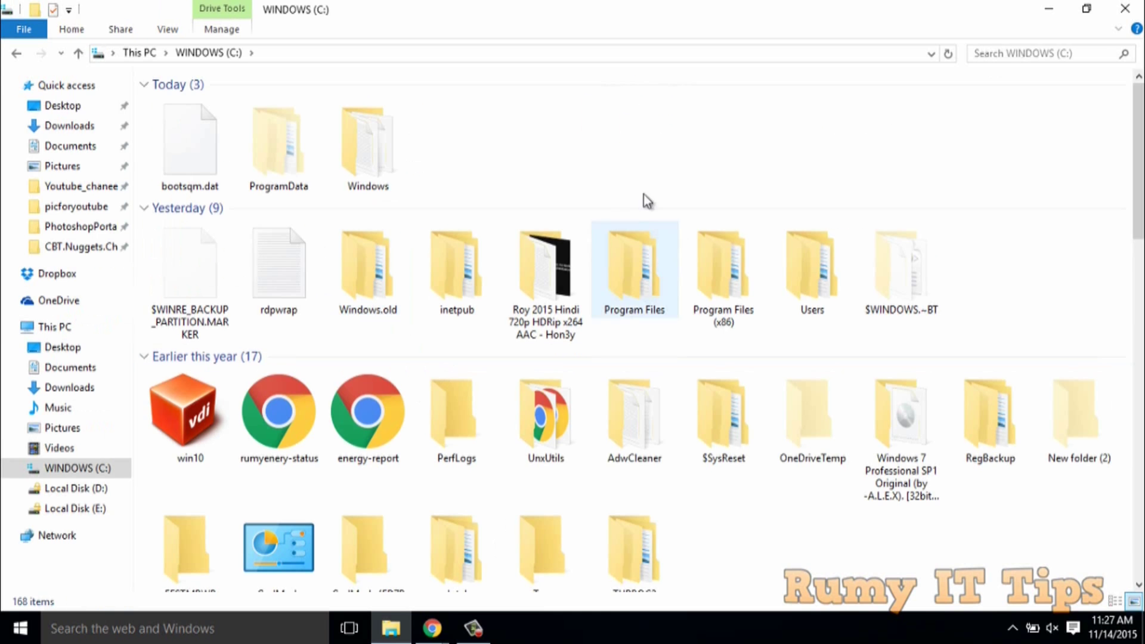
right_click(393, 273)
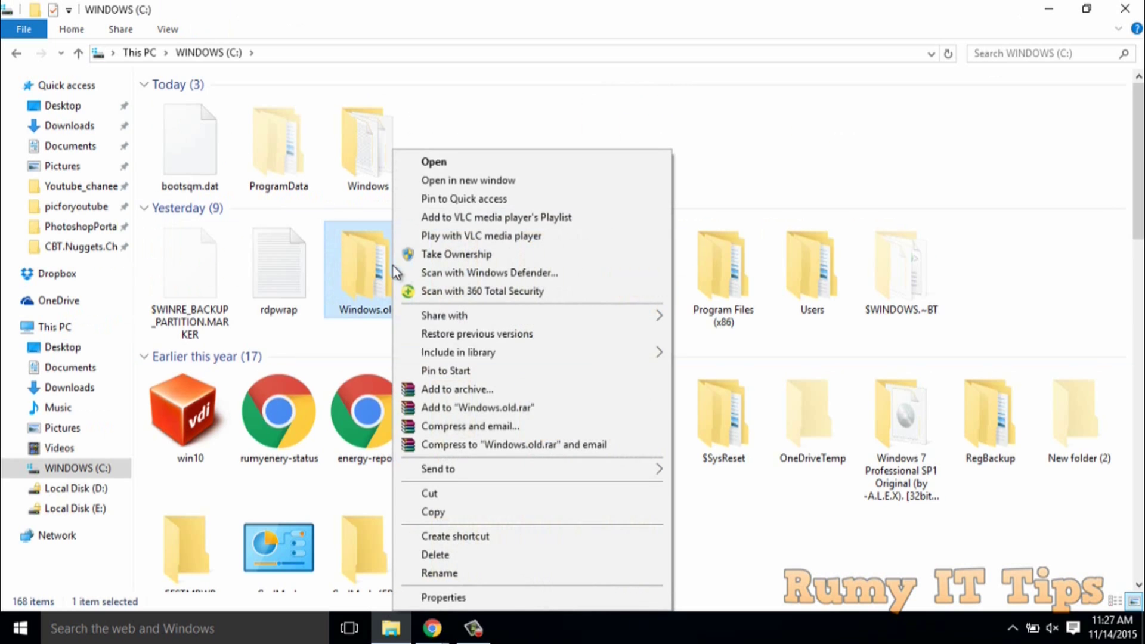
left_click(443, 597)
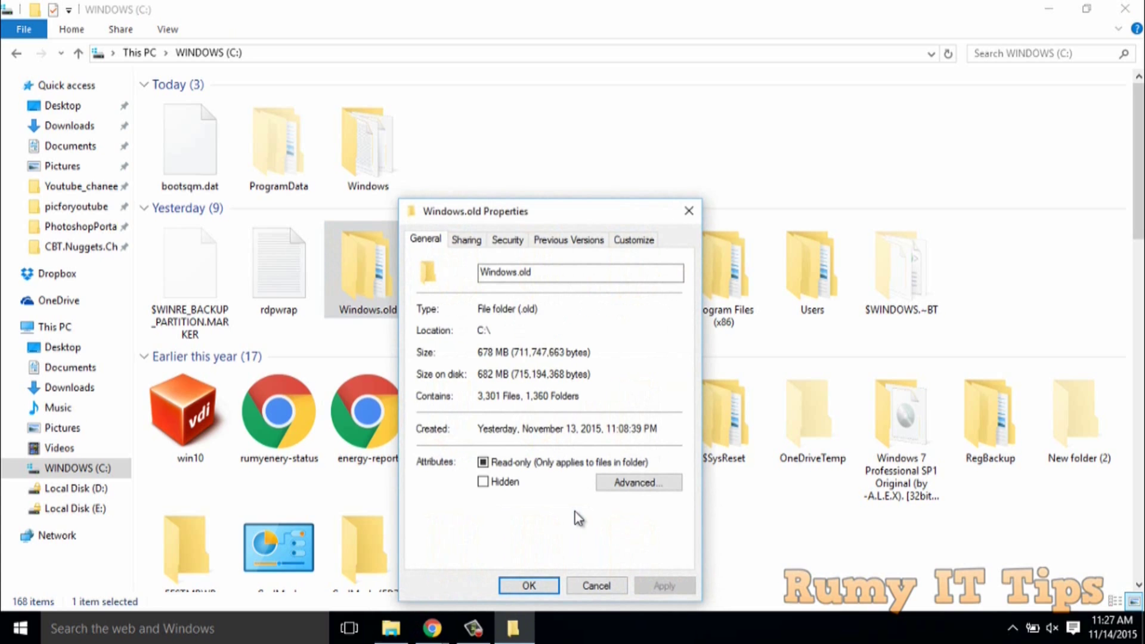
left_click(689, 211)
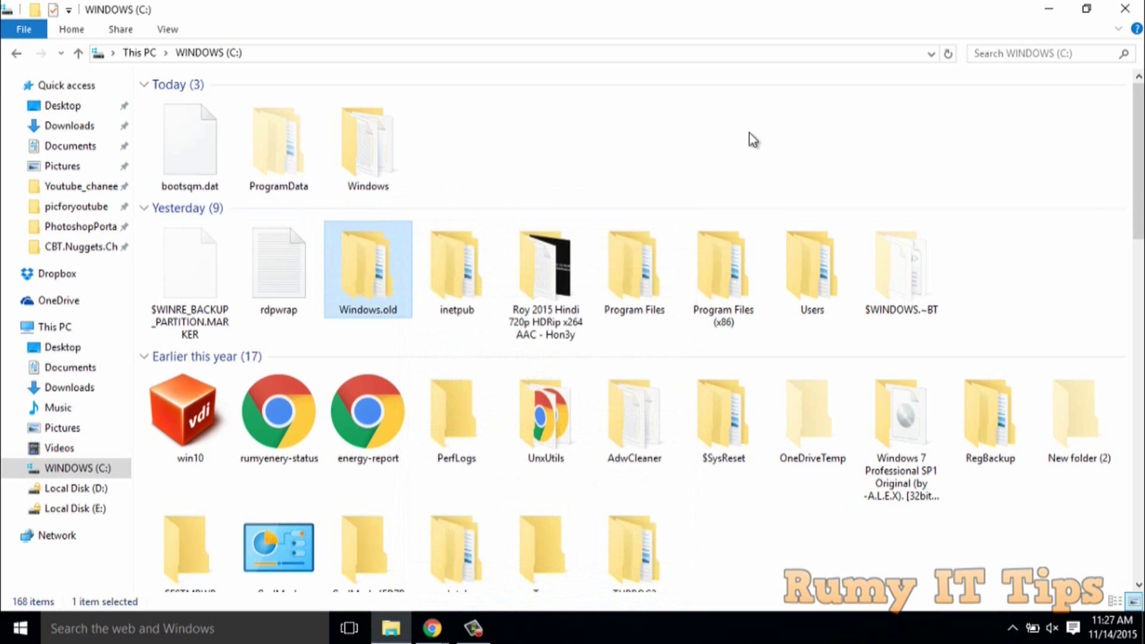
- Launch Disk Cleanup via a 'disk' search and scan WINDOWS (C:), finding 236 MB to free
left_click(1124, 8)
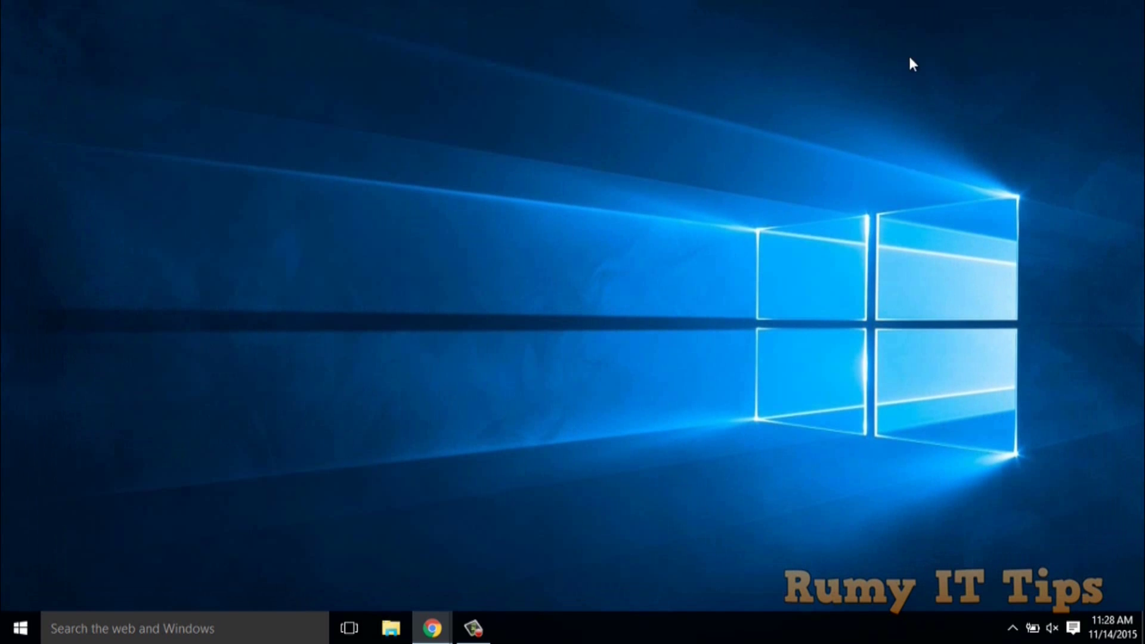
left_click(98, 629)
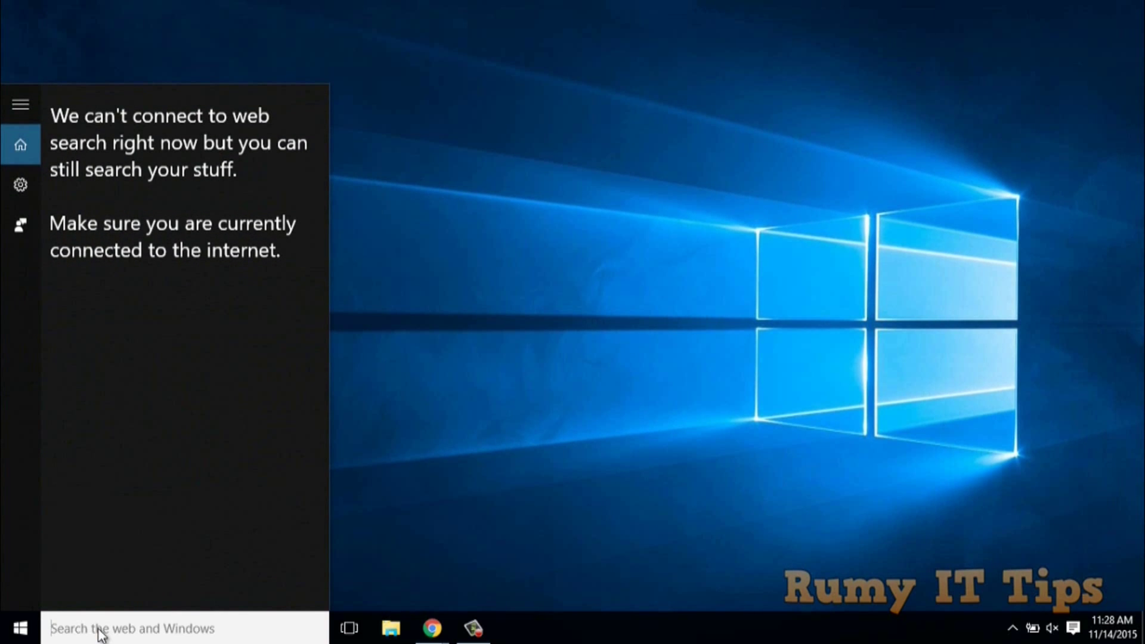
type("disk")
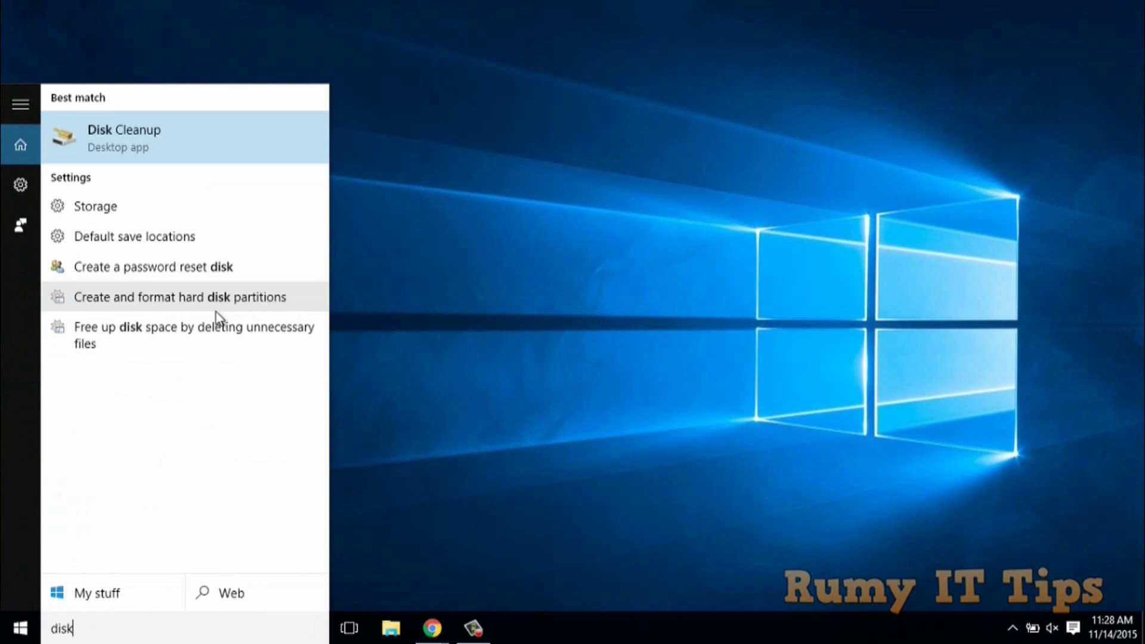
left_click(177, 149)
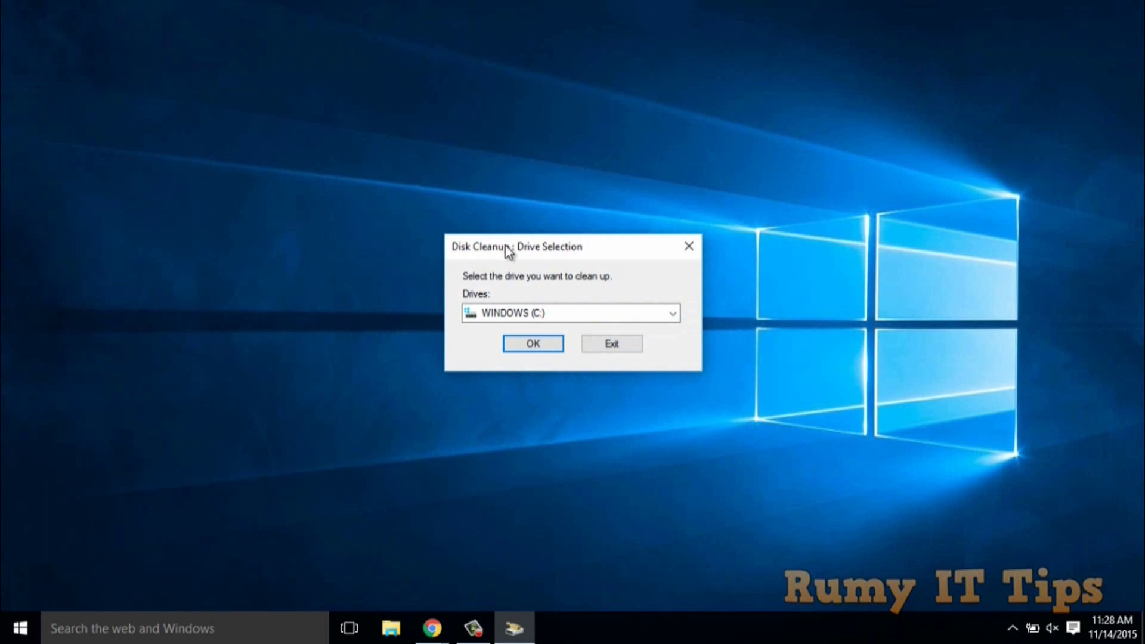
left_click_drag(506, 249, 495, 231)
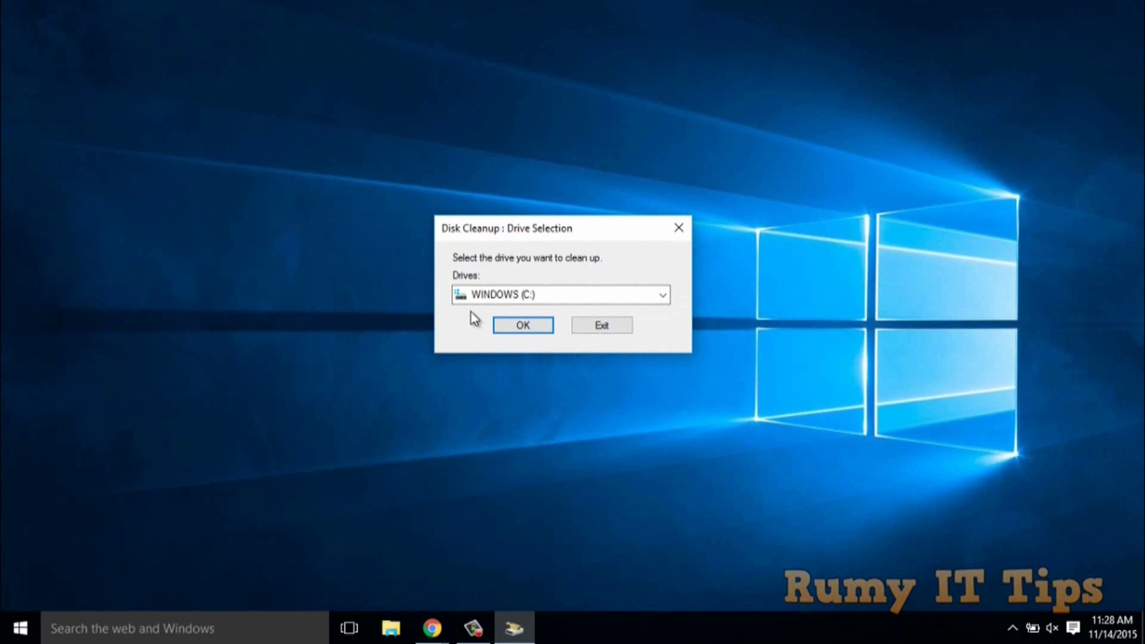
left_click(511, 328)
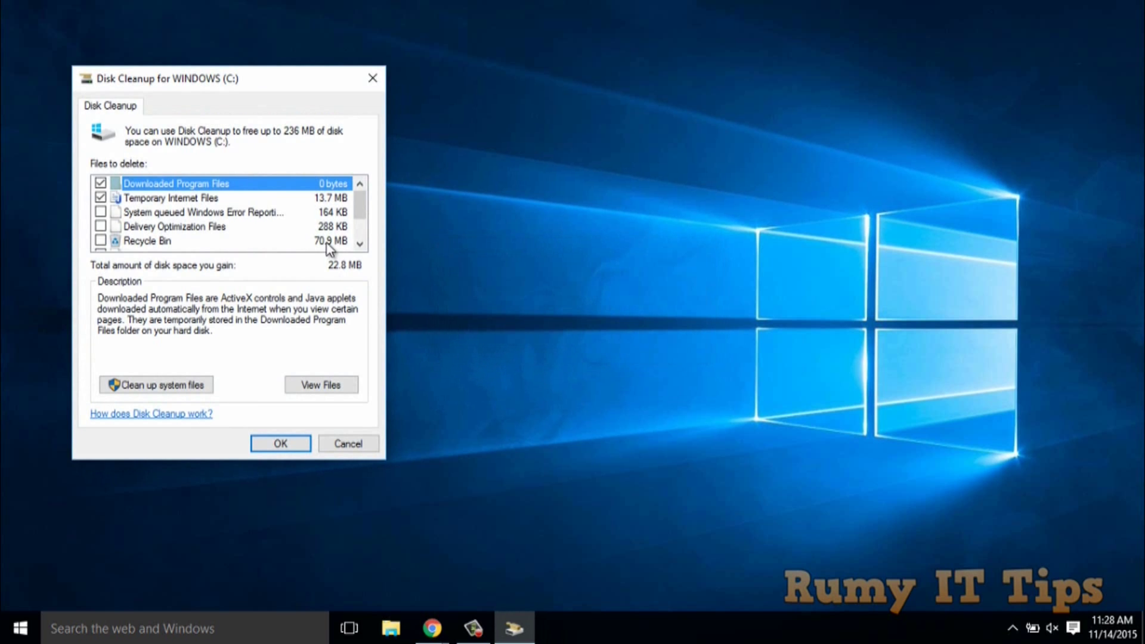
mouse_move(368, 208)
left_mouse_down()
mouse_move(368, 231)
mouse_move(360, 188)
left_mouse_up()
left_click_drag(202, 83, 428, 64)
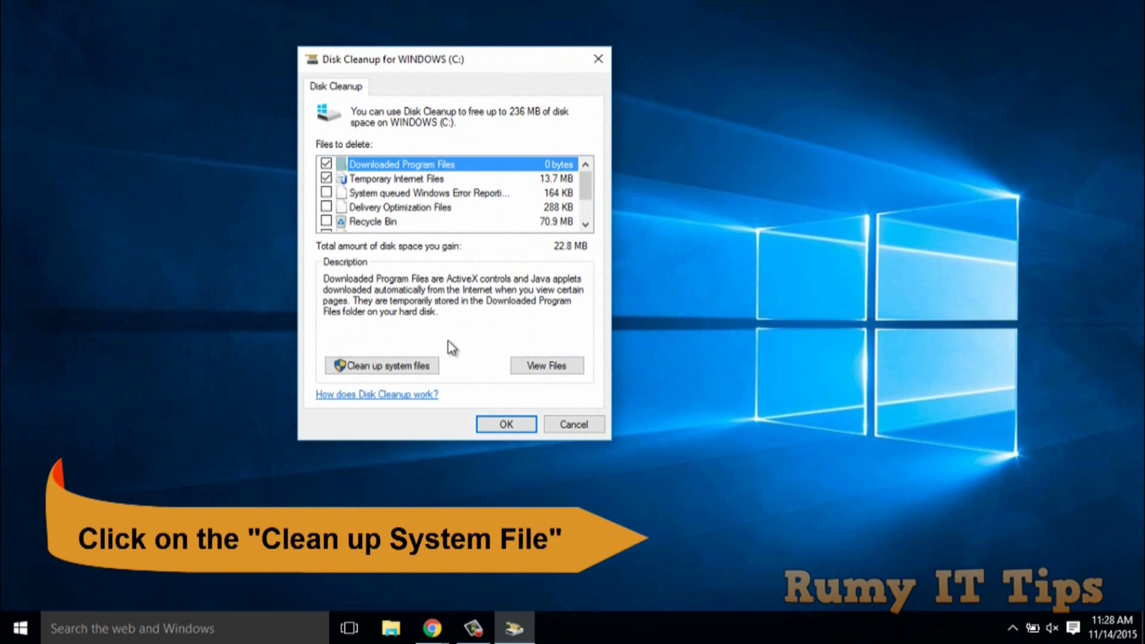
- Rescan WINDOWS (C:) with system files included, revealing up to 22.7 GB
left_click(429, 367)
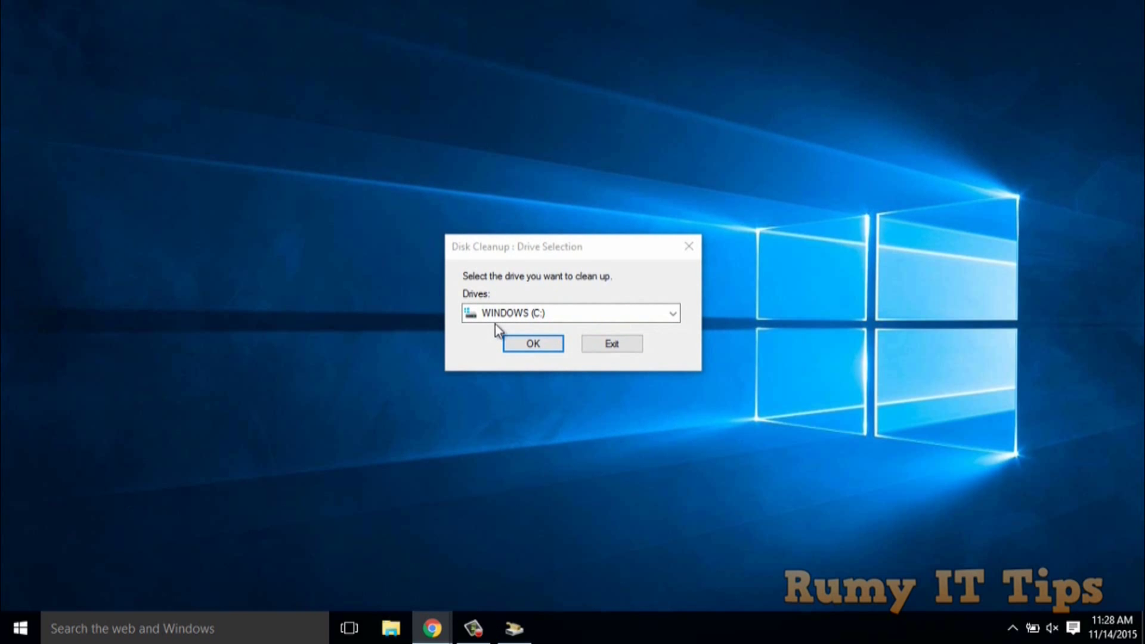
left_click(534, 345)
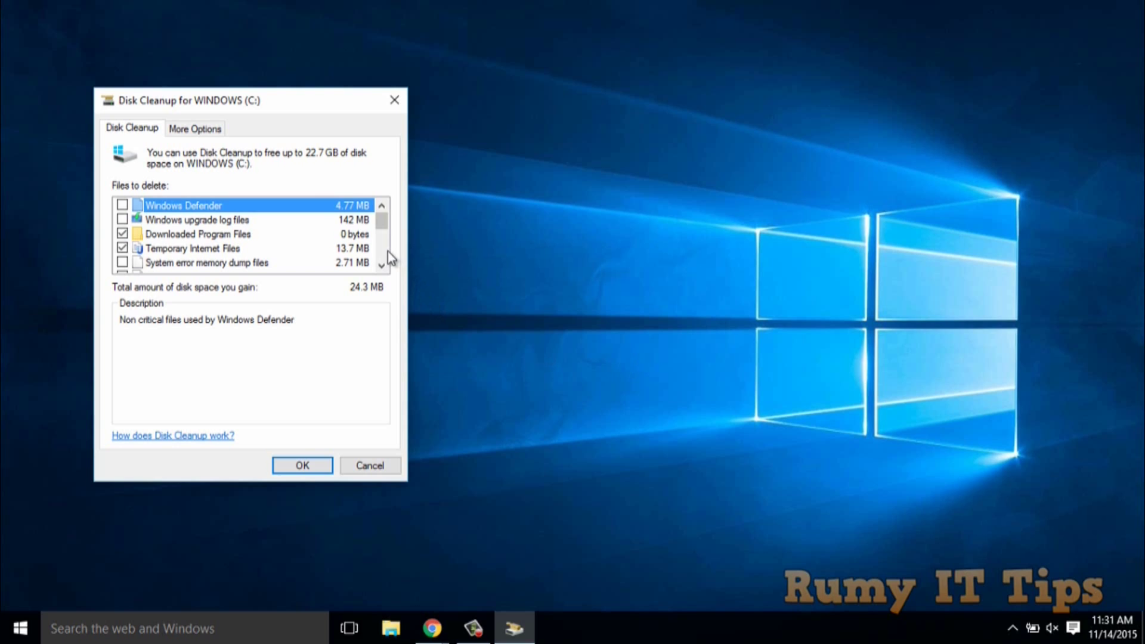
- Tick Windows Defender, Previous Windows installation(s) and RetailDemo Offline Content for deletion
left_click(123, 205)
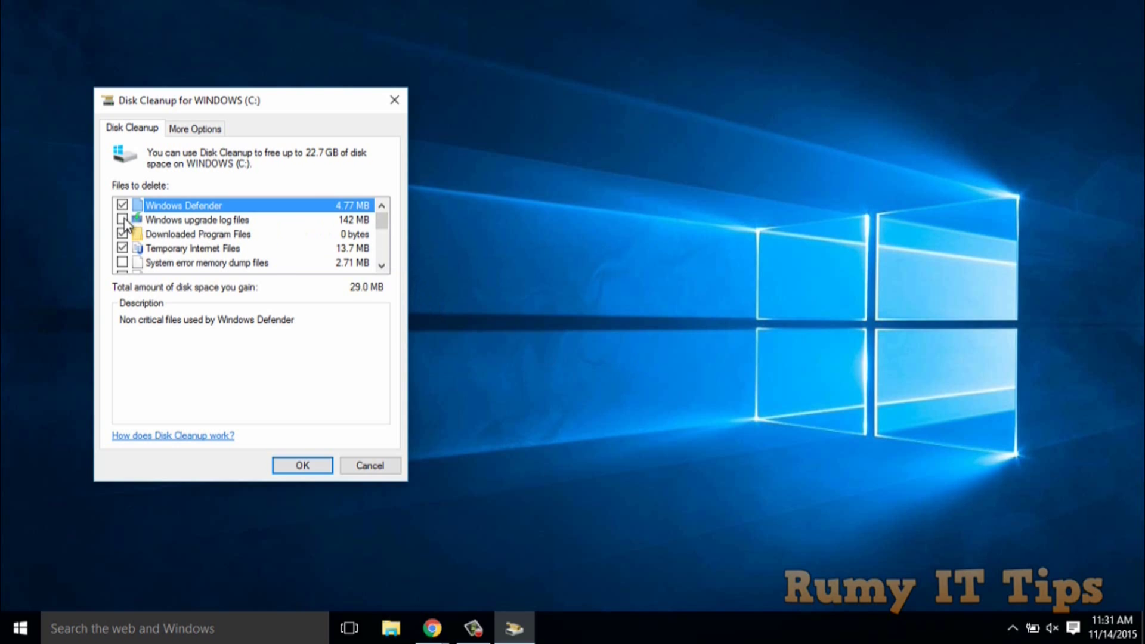
left_click(382, 263)
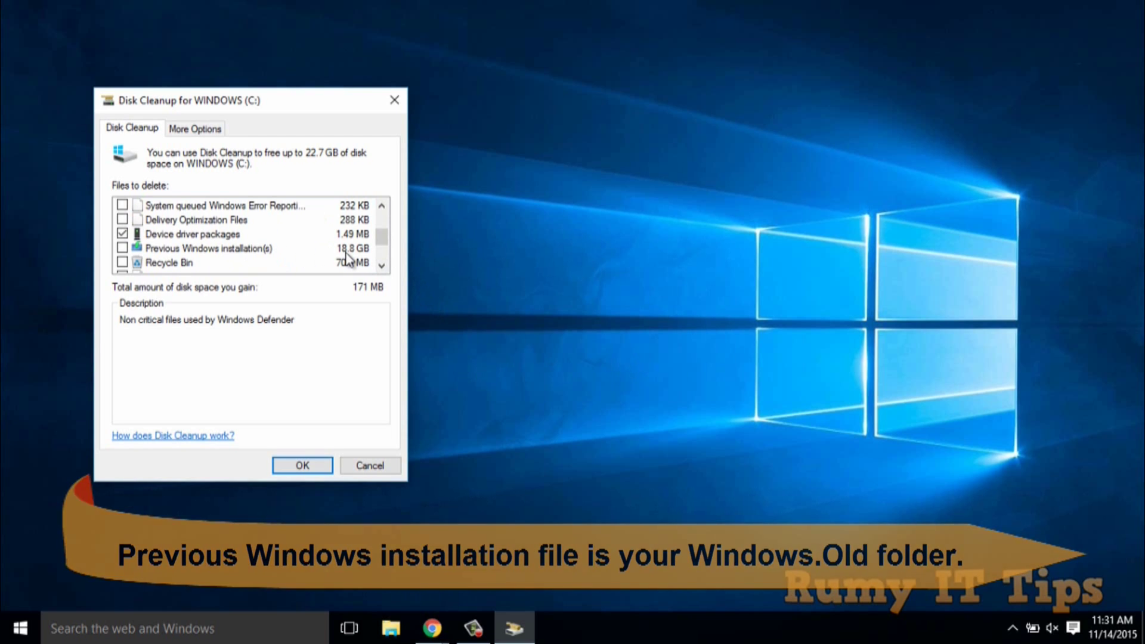
left_click(123, 248)
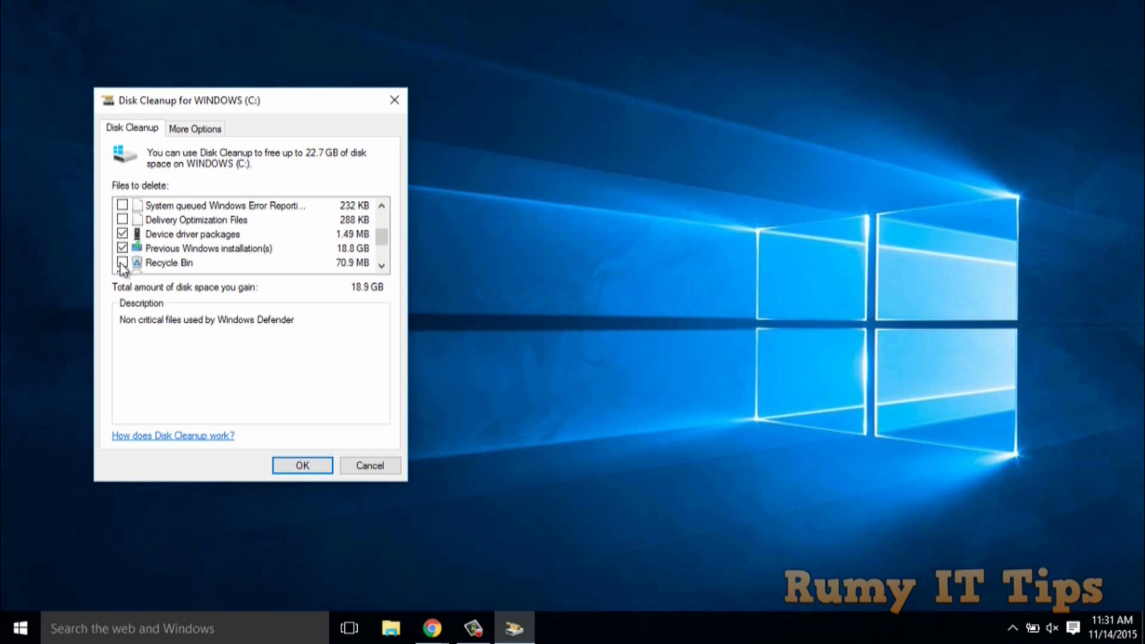
left_click(381, 266)
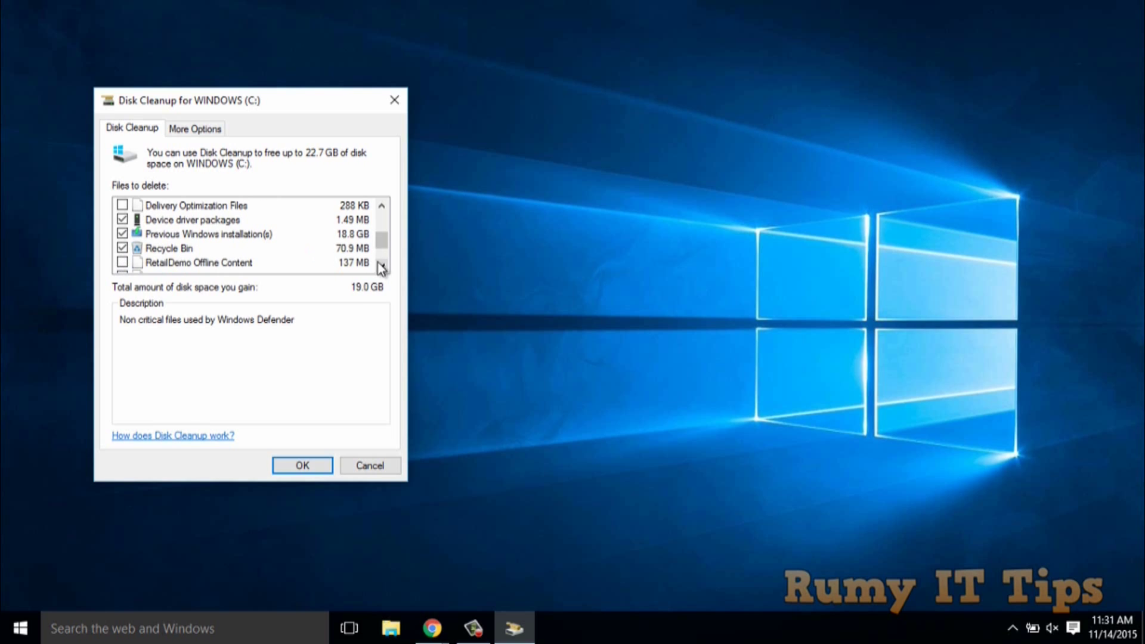
left_click(123, 262)
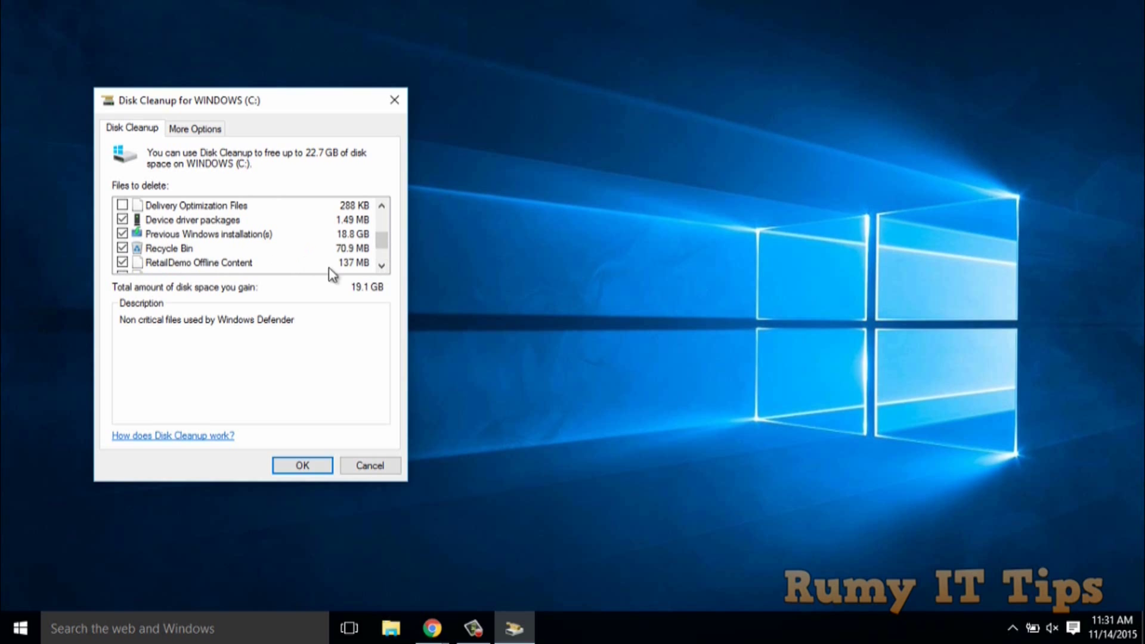
left_click(381, 266)
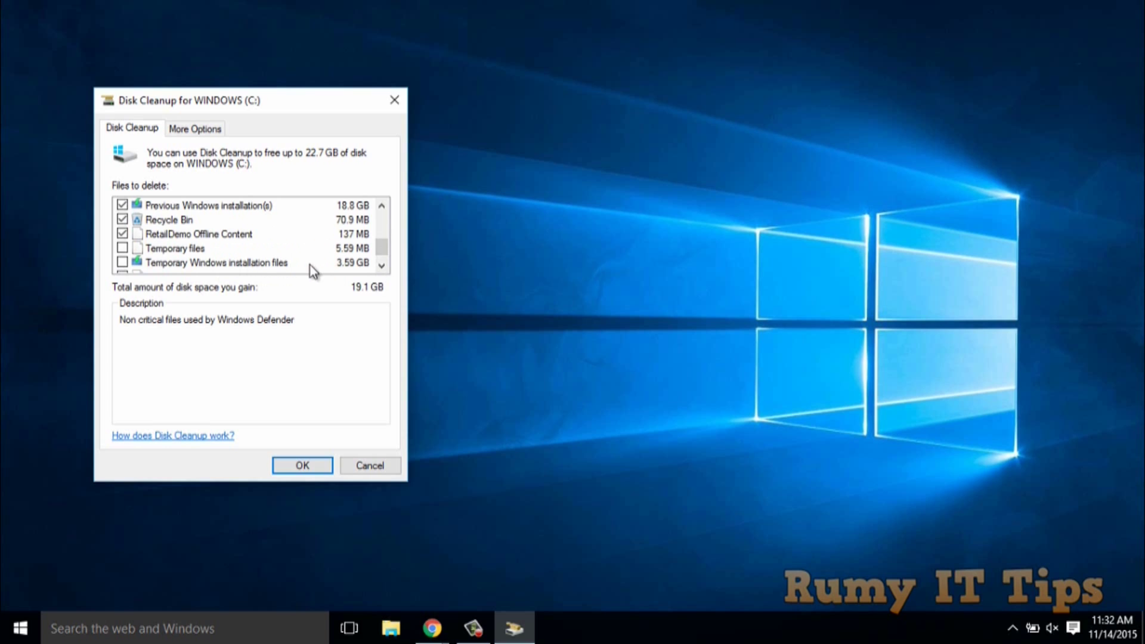
- Tick upgrade log files, temporary files and Thumbnails, totalling 22.7 GB
left_click(381, 266)
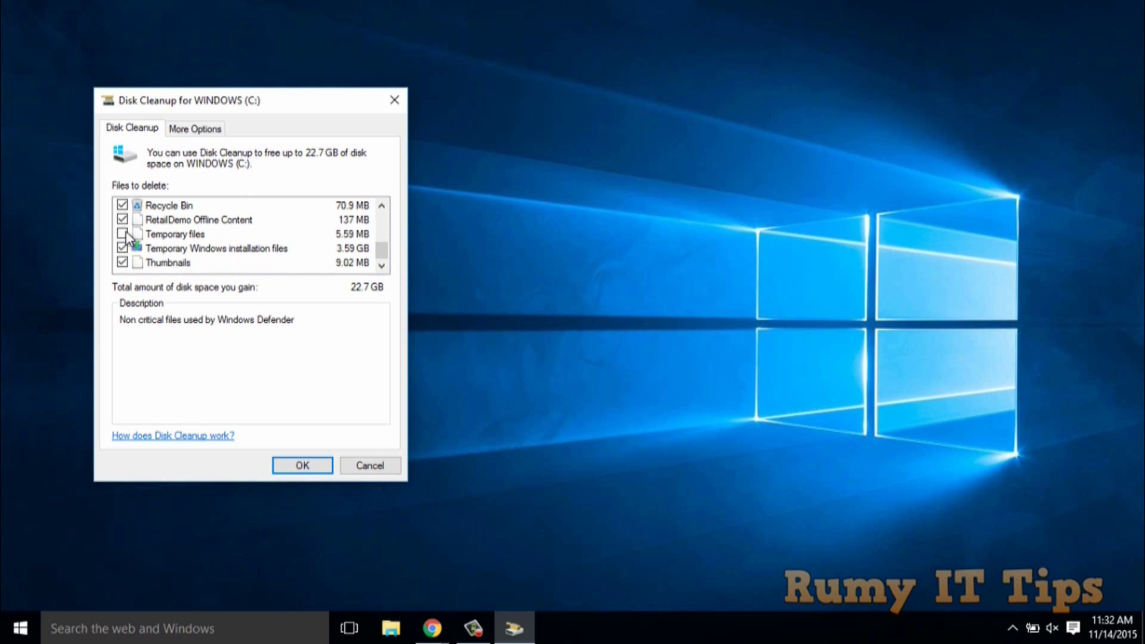
left_click(381, 206)
left_click(381, 207)
left_click(382, 207)
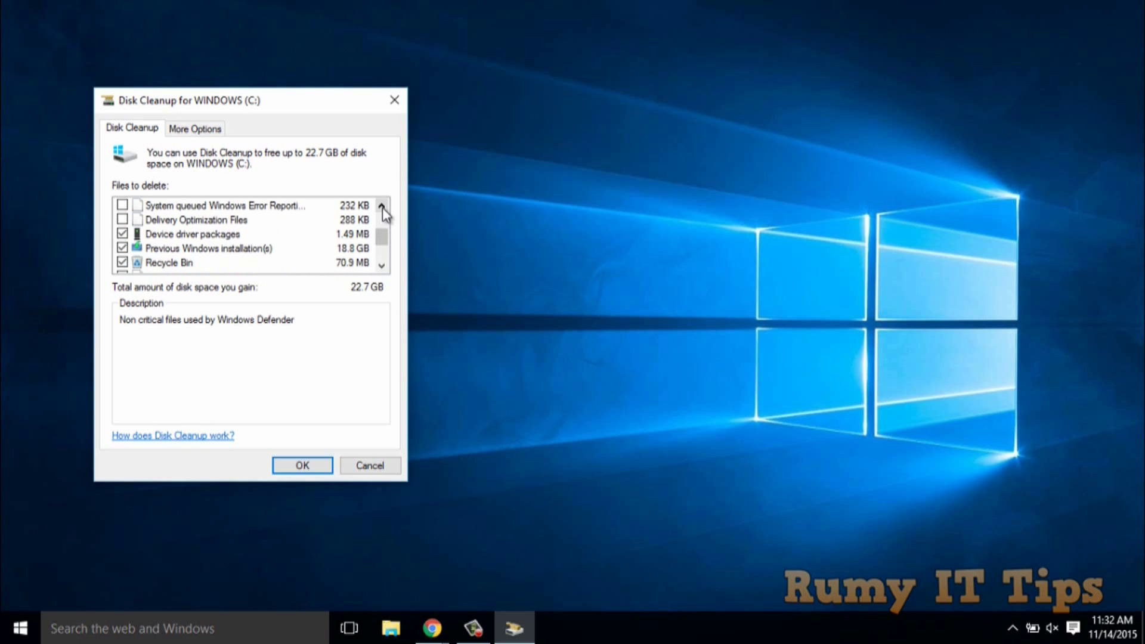
left_click(381, 206)
left_click(382, 206)
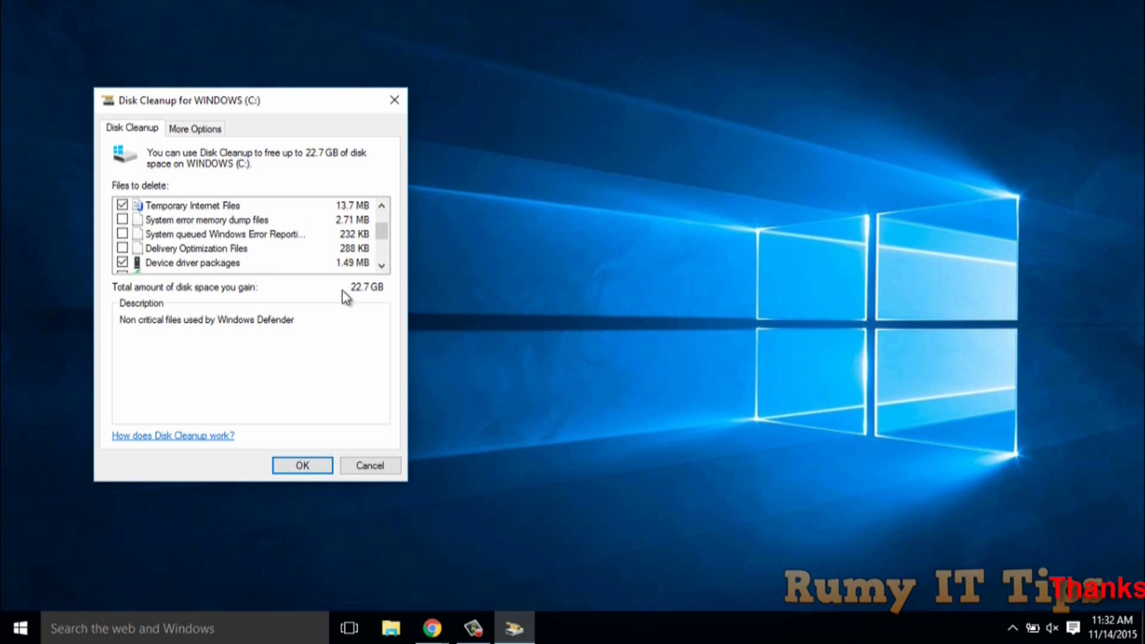
left_click_drag(276, 102, 332, 104)
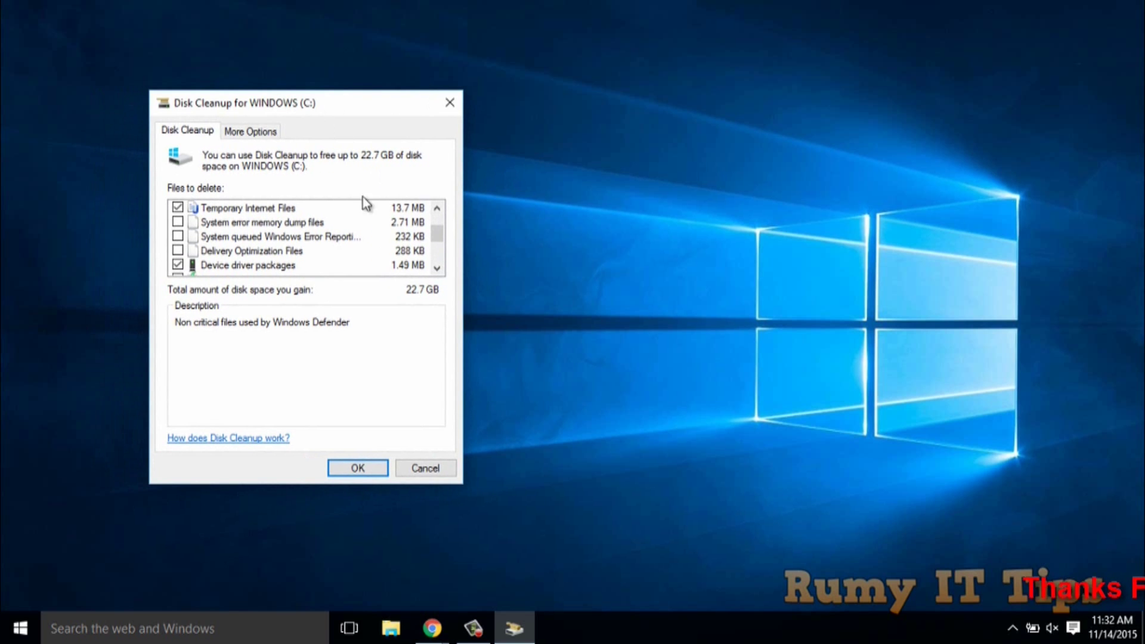
scroll(442, 265, "down", 2)
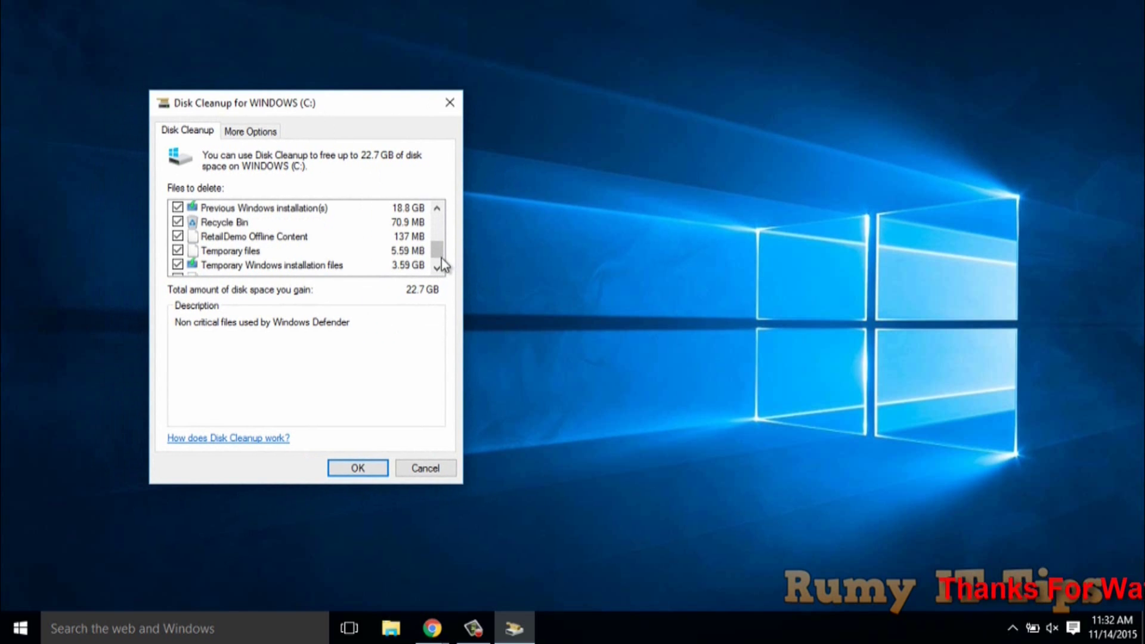
- Confirm permanent deletion and approve removing the 18.8 GB previous Windows installation
left_click(353, 469)
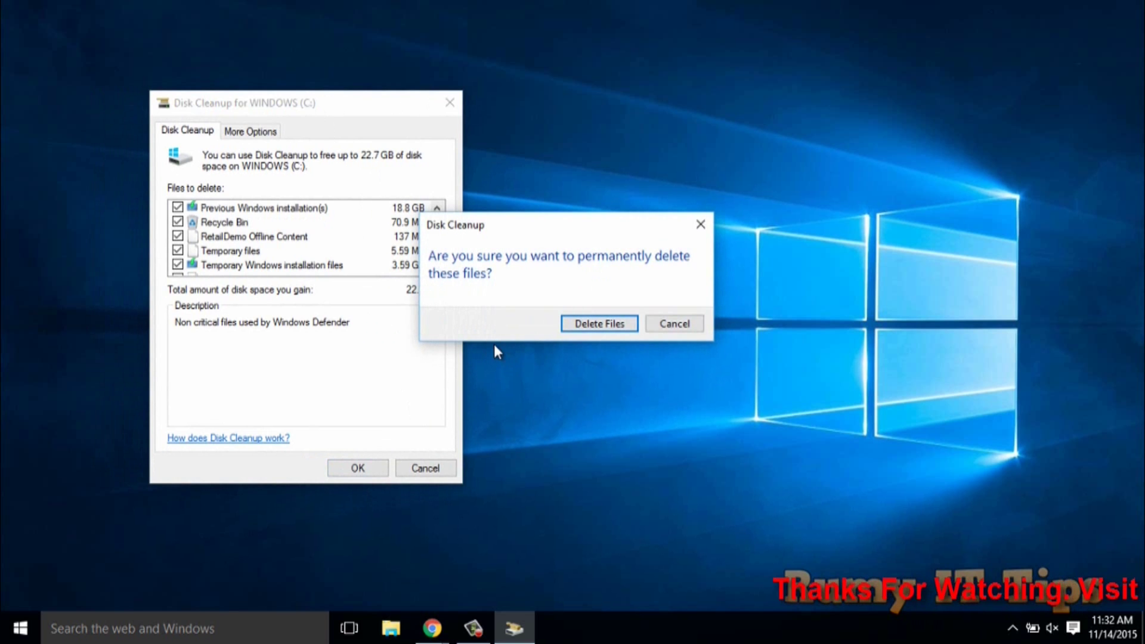
left_click(626, 325)
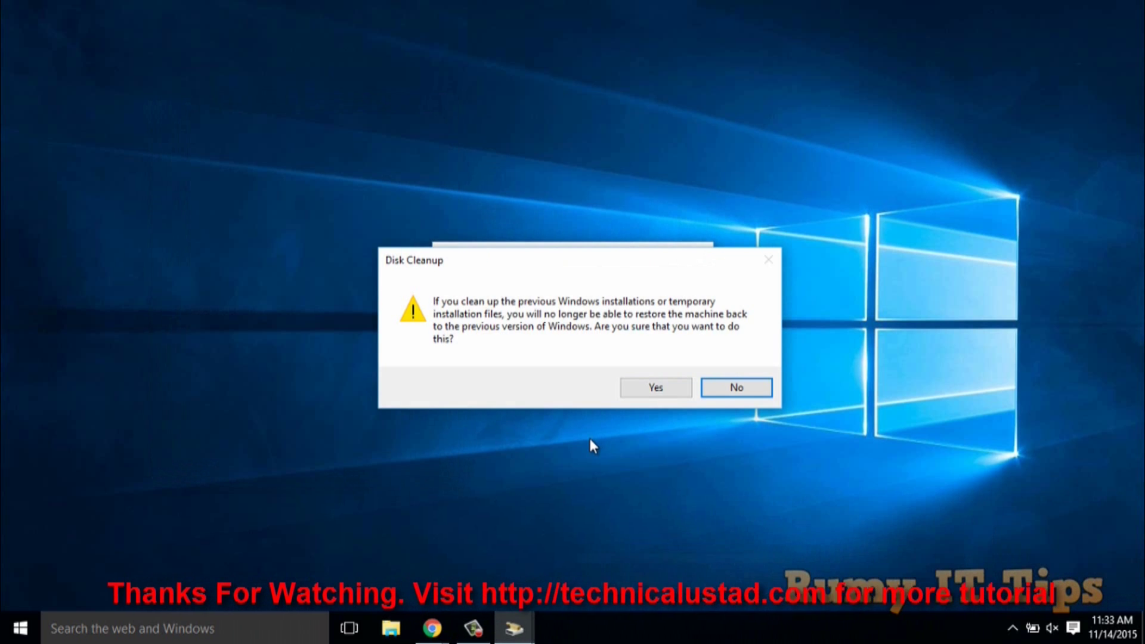
left_click_drag(478, 262, 390, 108)
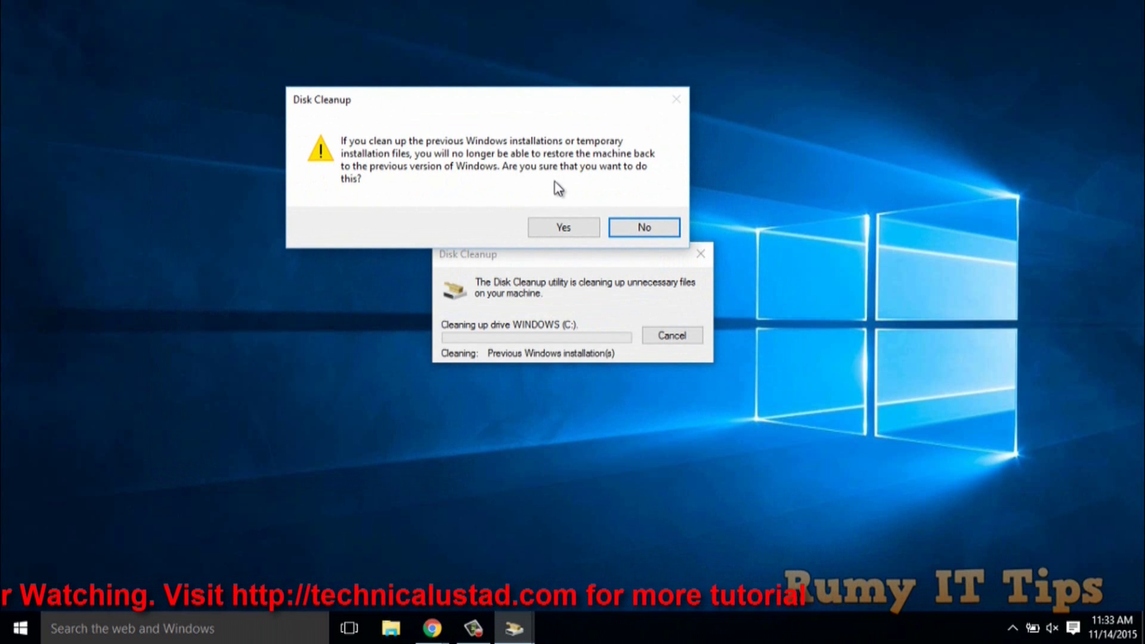
left_click(549, 233)
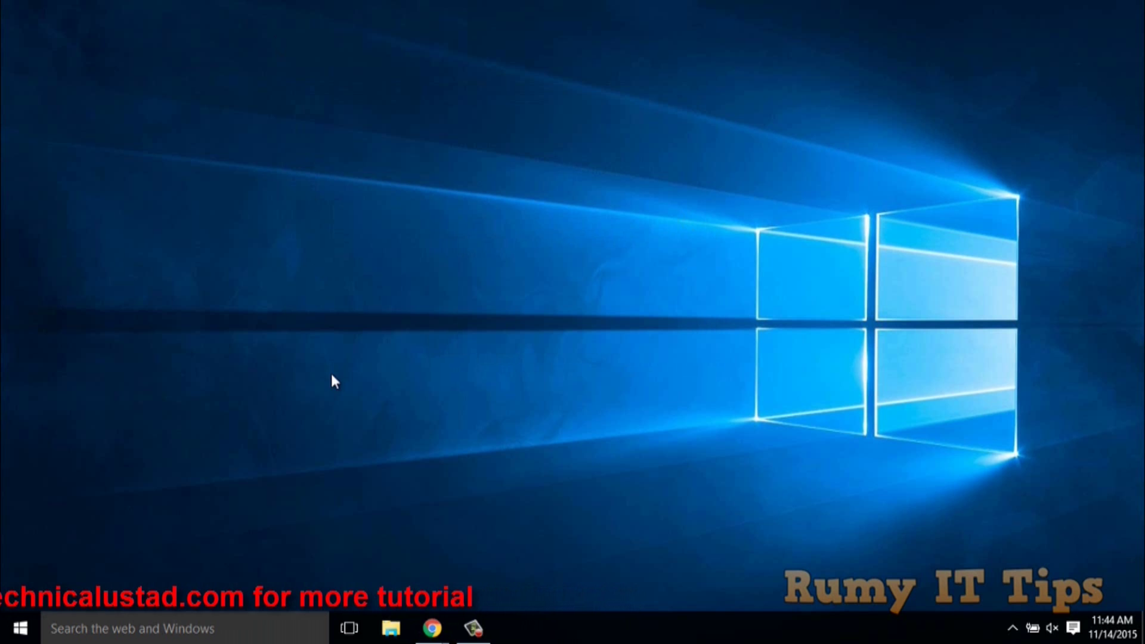
left_click(389, 631)
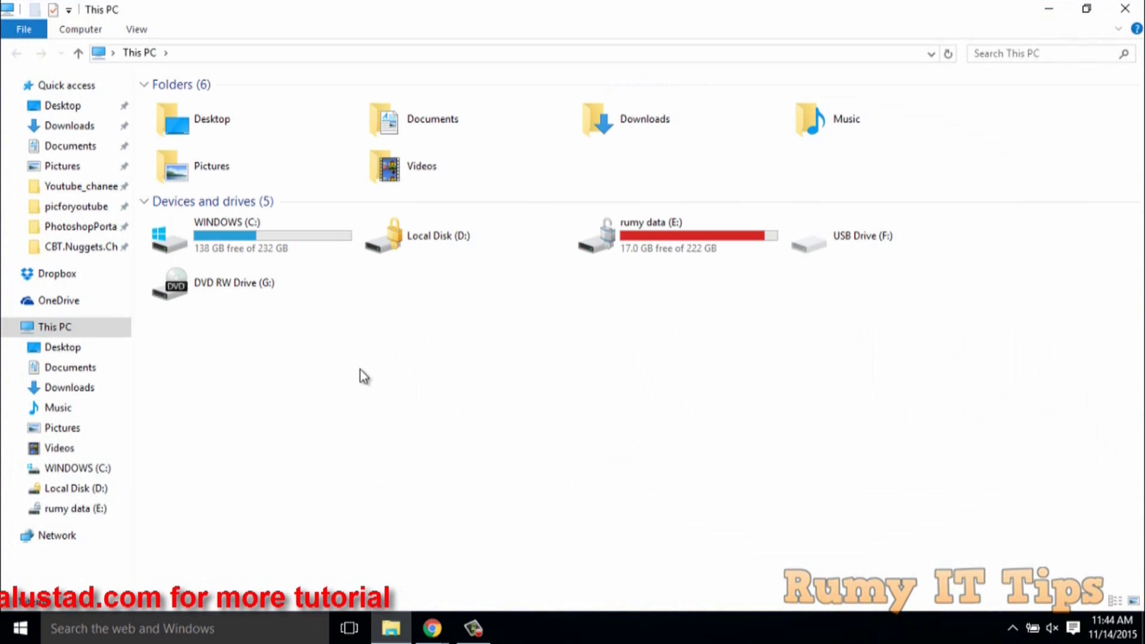
double_click(301, 250)
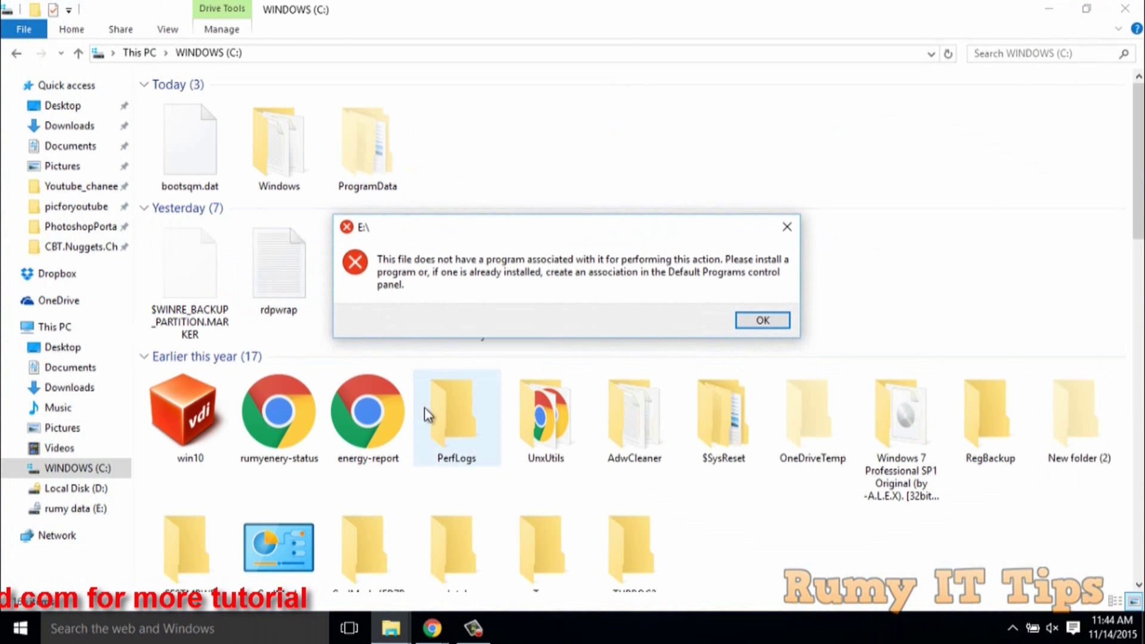
left_click(788, 229)
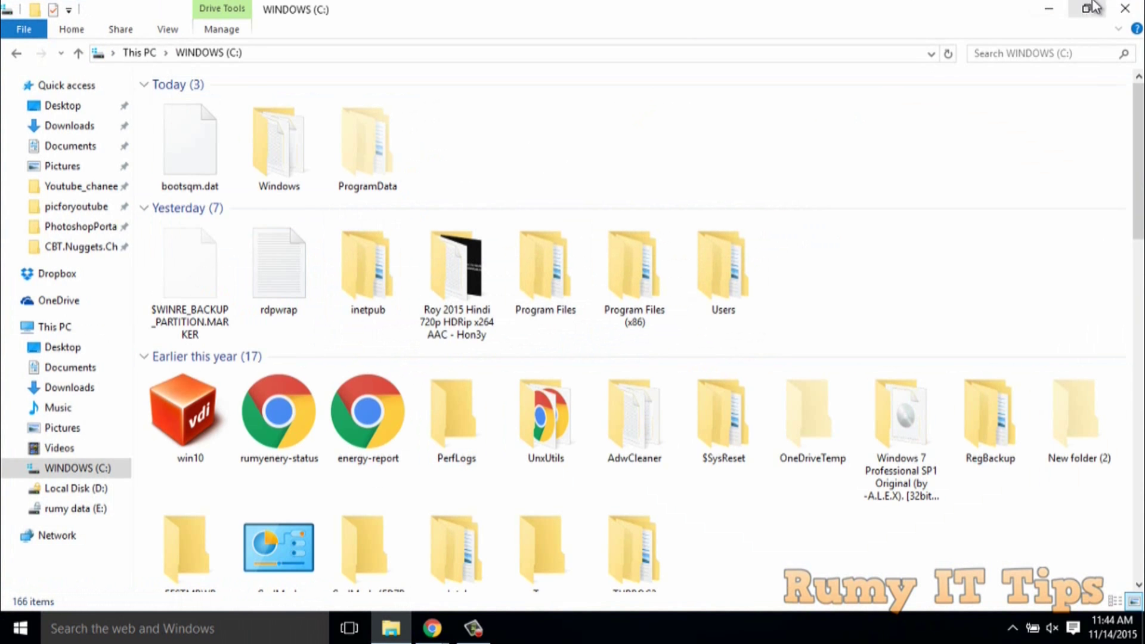
left_click(1110, 7)
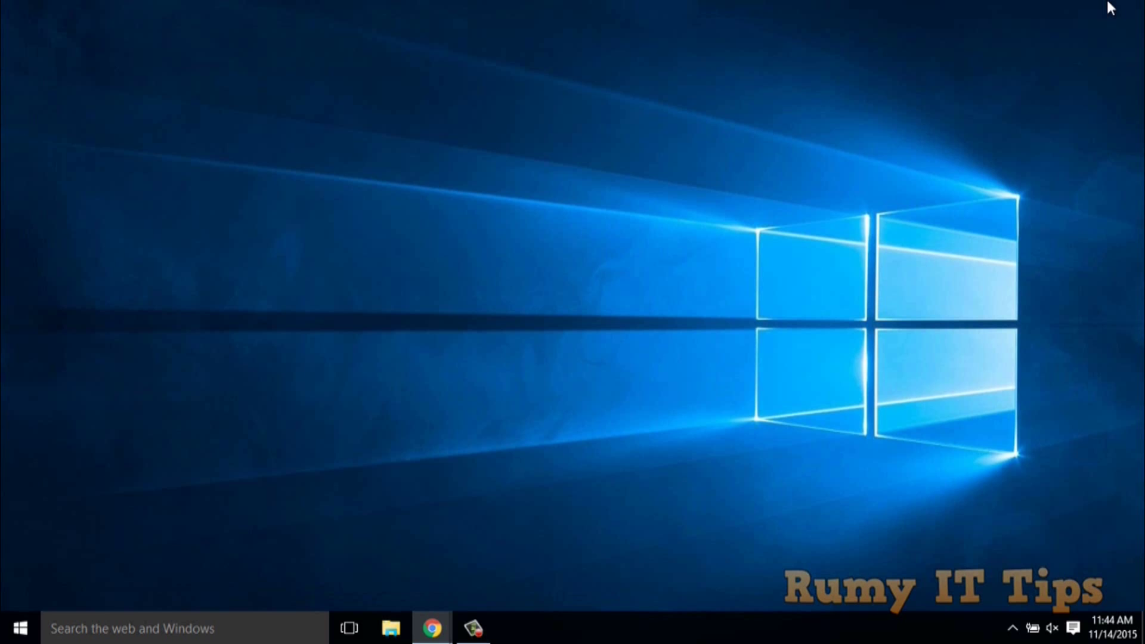